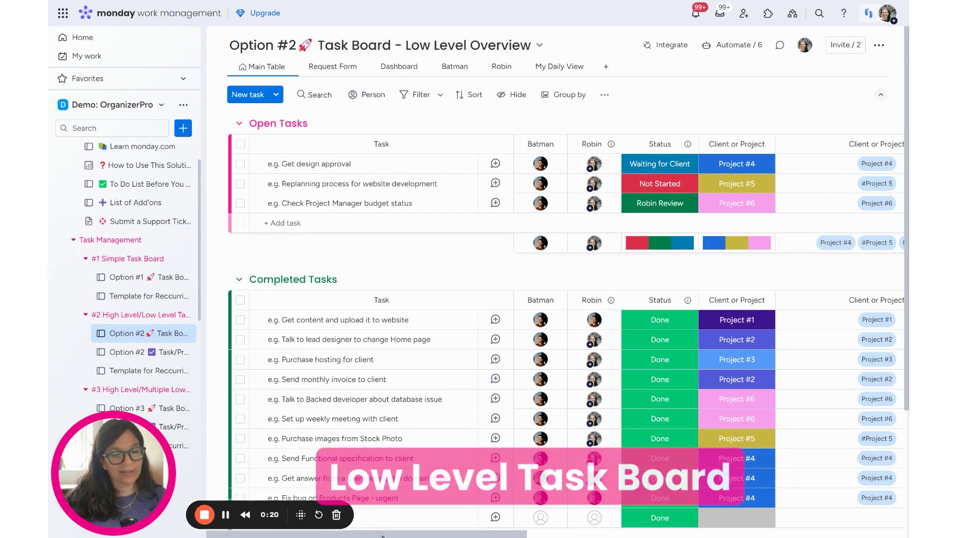
Step: Open the Option #2 Task/Project Overview - High Level Overview board and bring its connected Task Board column into view
{"action": "scroll", "coordinate": [690, 529], "scroll_direction": "right", "scroll_amount": 10}
{"action": "scroll", "coordinate": [690, 530], "scroll_direction": "right", "scroll_amount": 4}
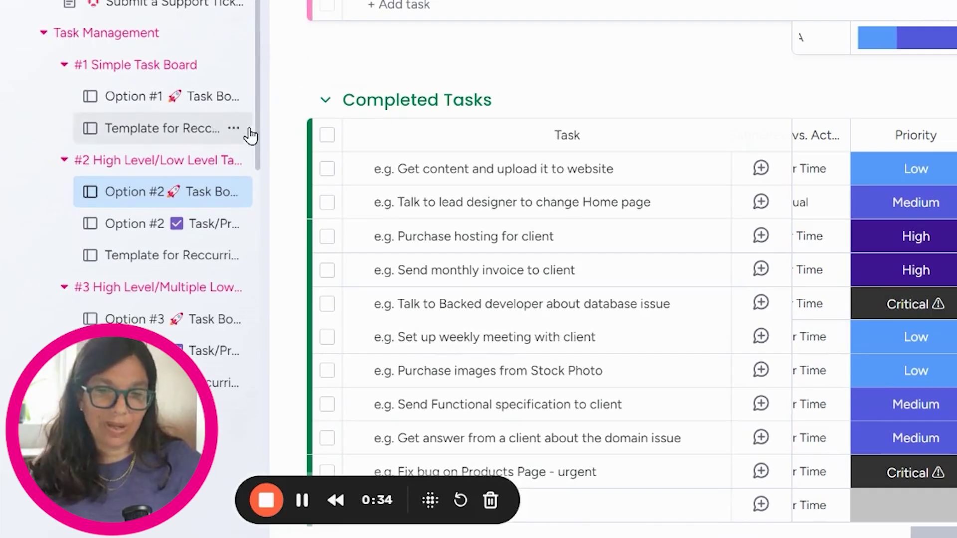
{"action": "left_click", "coordinate": [176, 230]}
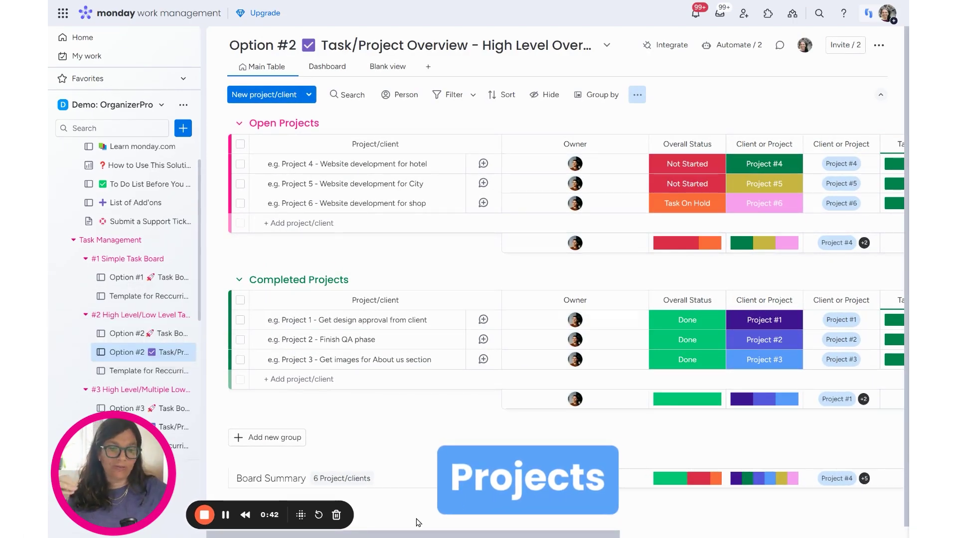
{"action": "left_click_drag", "start_coordinate": [417, 535], "coordinate": [755, 504]}
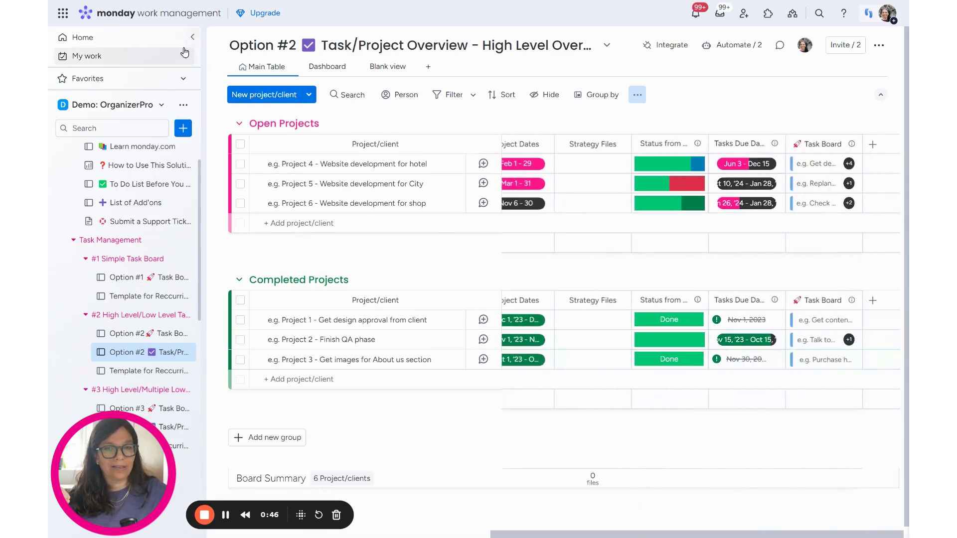
{"action": "left_click", "coordinate": [191, 37]}
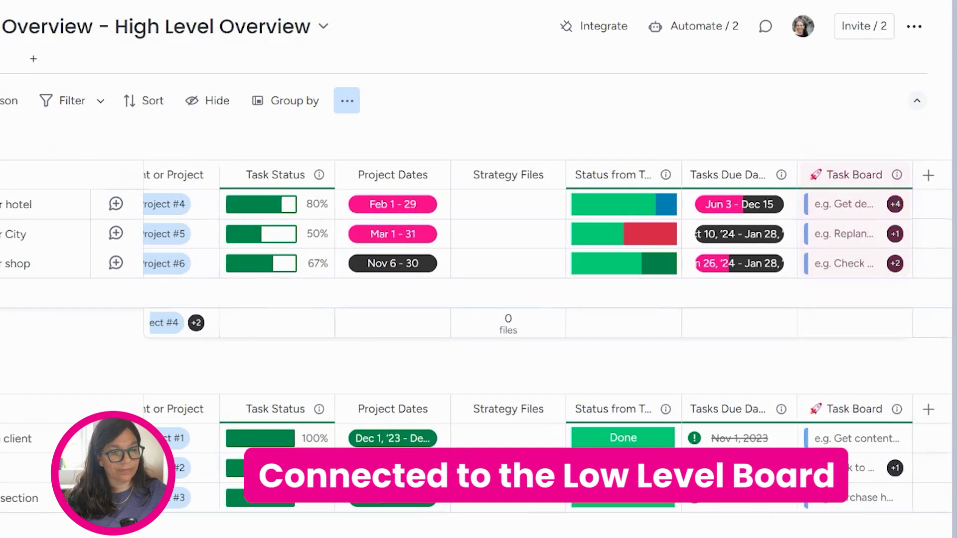
{"action": "scroll", "coordinate": [668, 438], "scroll_direction": "right", "scroll_amount": 1}
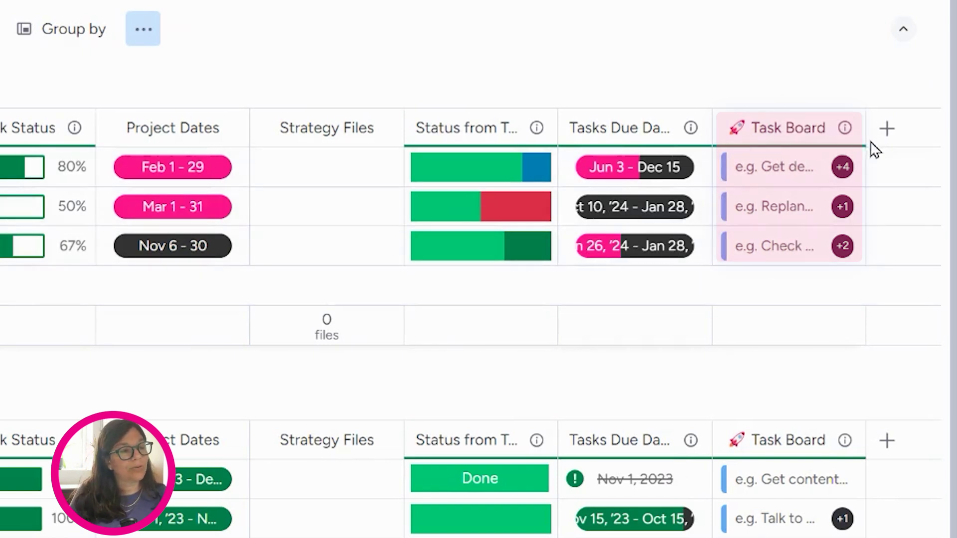
Step: Add a Formula column to the projects board
{"action": "left_click", "coordinate": [887, 131]}
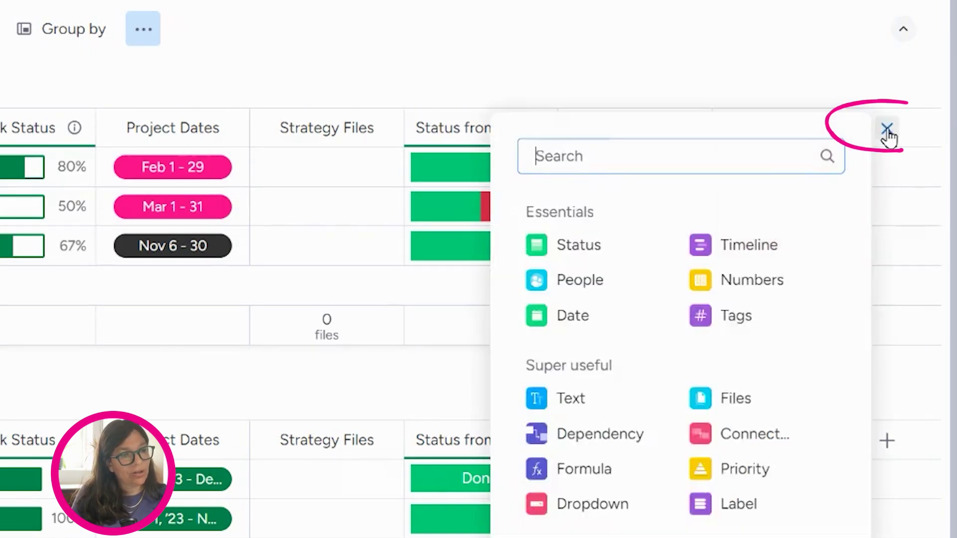
{"action": "left_click", "coordinate": [604, 482]}
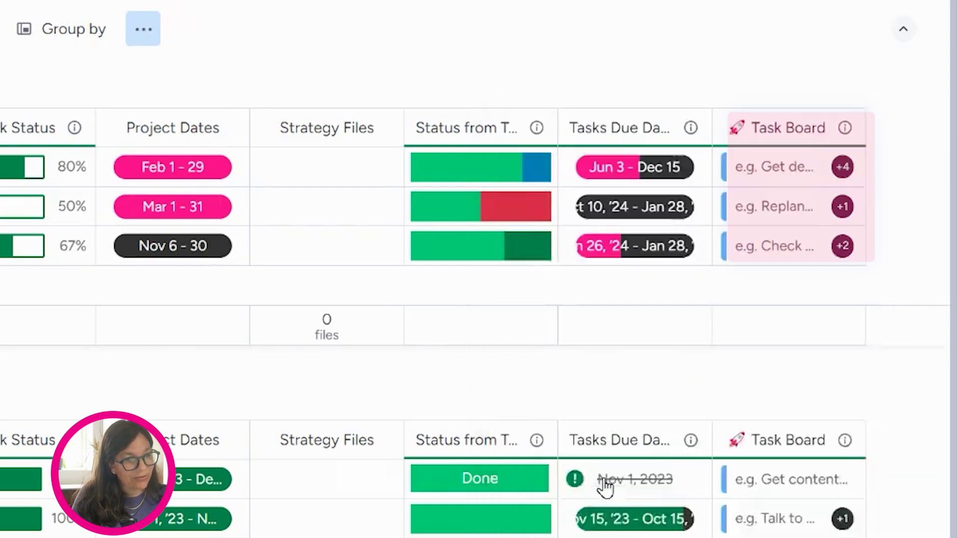
{"action": "left_click", "coordinate": [825, 179]}
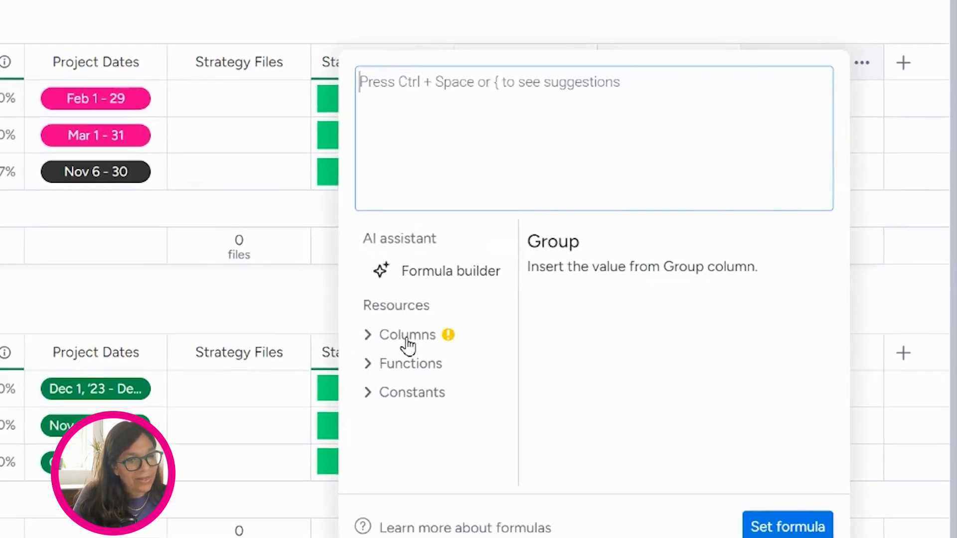
{"action": "left_click", "coordinate": [369, 424]}
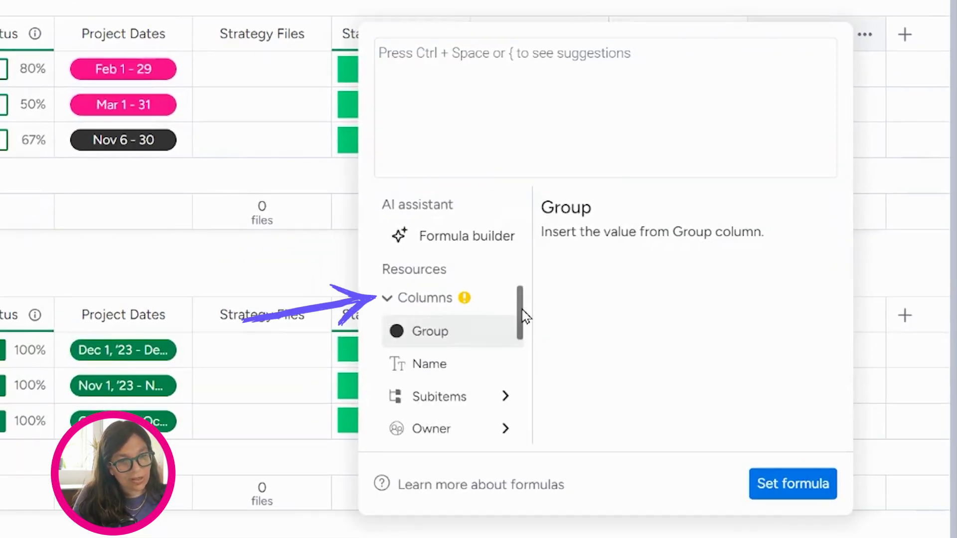
{"action": "left_click_drag", "start_coordinate": [519, 316], "coordinate": [520, 419]}
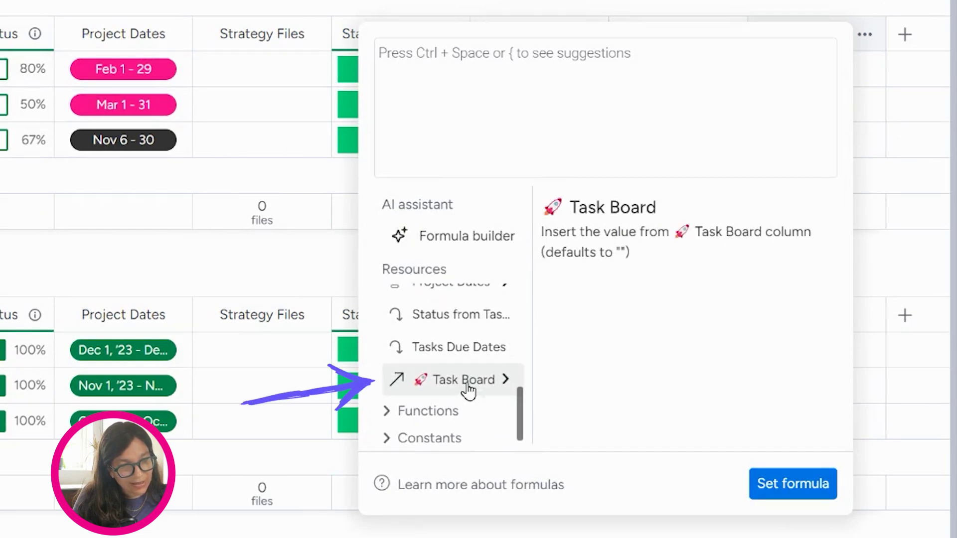
{"action": "left_click", "coordinate": [506, 381]}
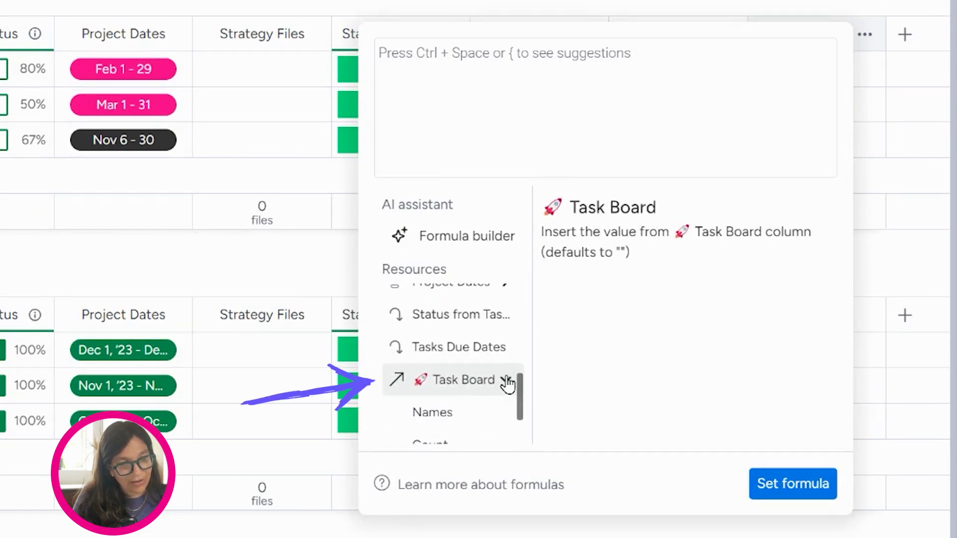
{"action": "left_click_drag", "start_coordinate": [521, 391], "coordinate": [508, 412]}
{"action": "left_click", "coordinate": [451, 381]}
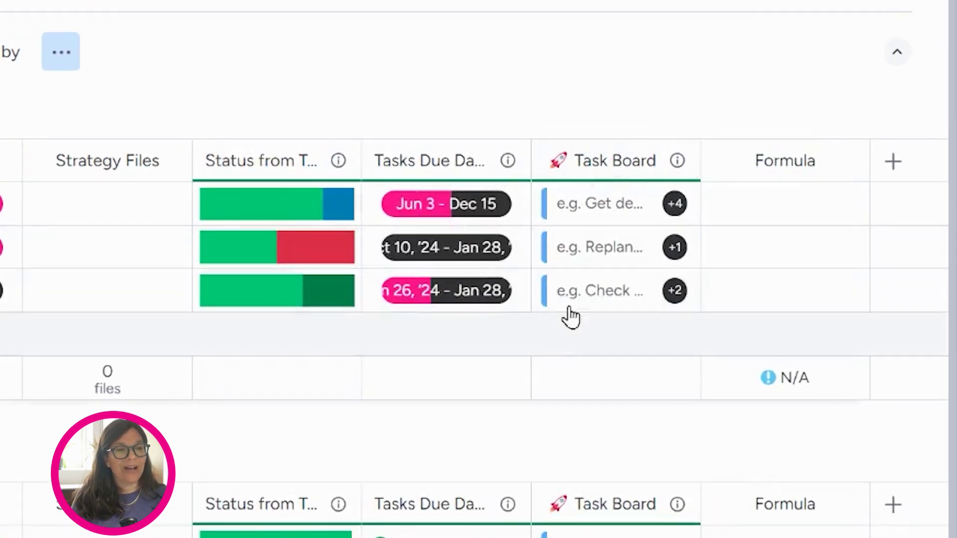
Step: Customize the Formula column to return the Count of linked items from the Task Board column, and check the project rows
{"action": "left_click", "coordinate": [847, 163]}
{"action": "mouse_move", "coordinate": [711, 51]}
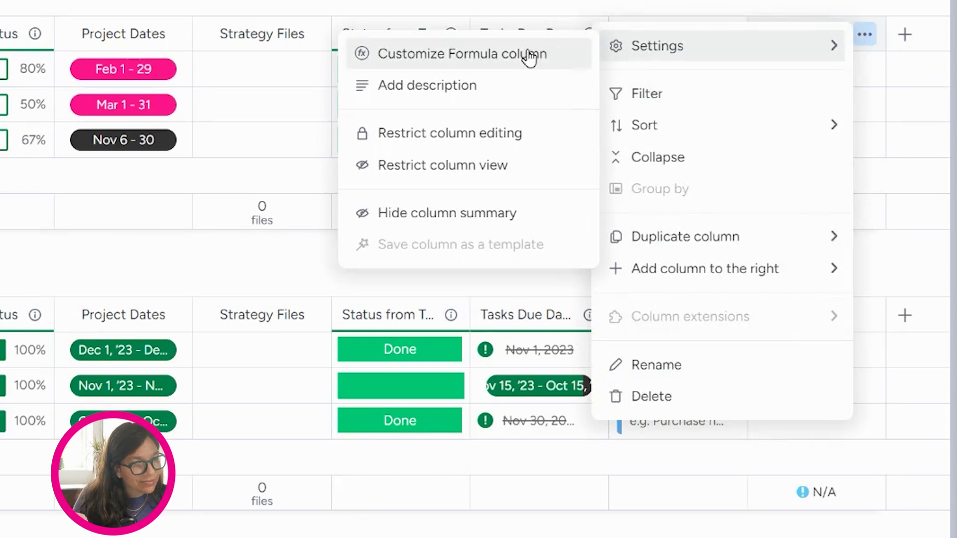
{"action": "left_click", "coordinate": [530, 54]}
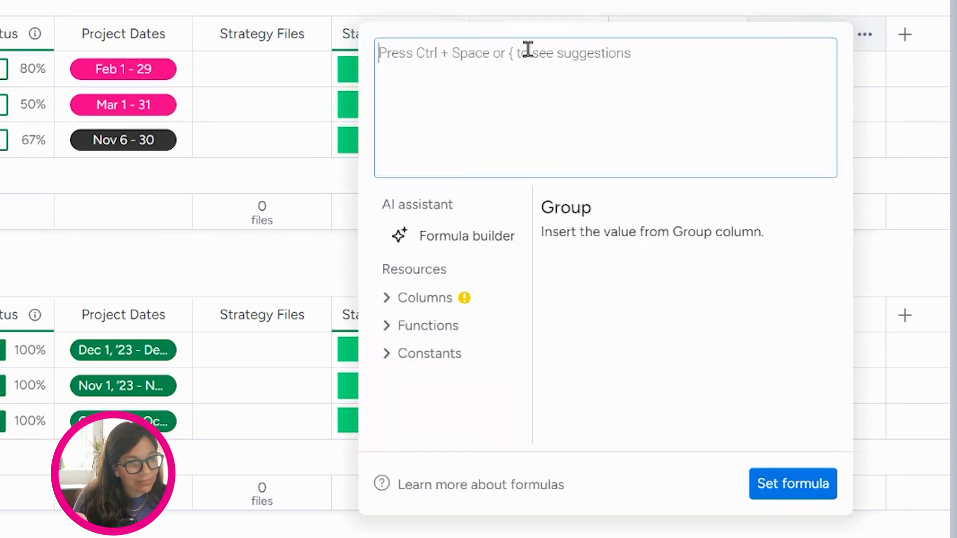
{"action": "left_click", "coordinate": [437, 298]}
{"action": "left_click_drag", "start_coordinate": [522, 318], "coordinate": [523, 422]}
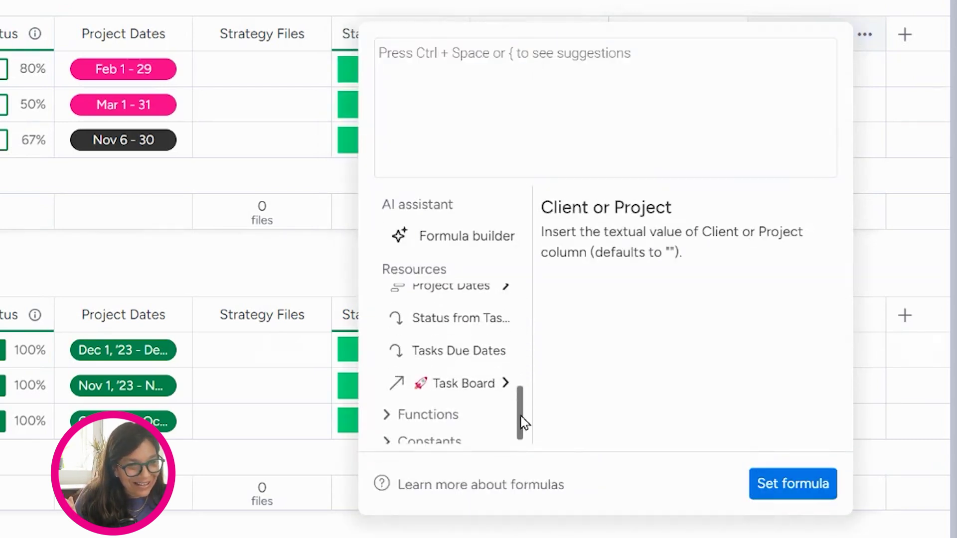
{"action": "left_click", "coordinate": [504, 384]}
{"action": "scroll", "coordinate": [513, 399], "scroll_direction": "down", "scroll_amount": 1}
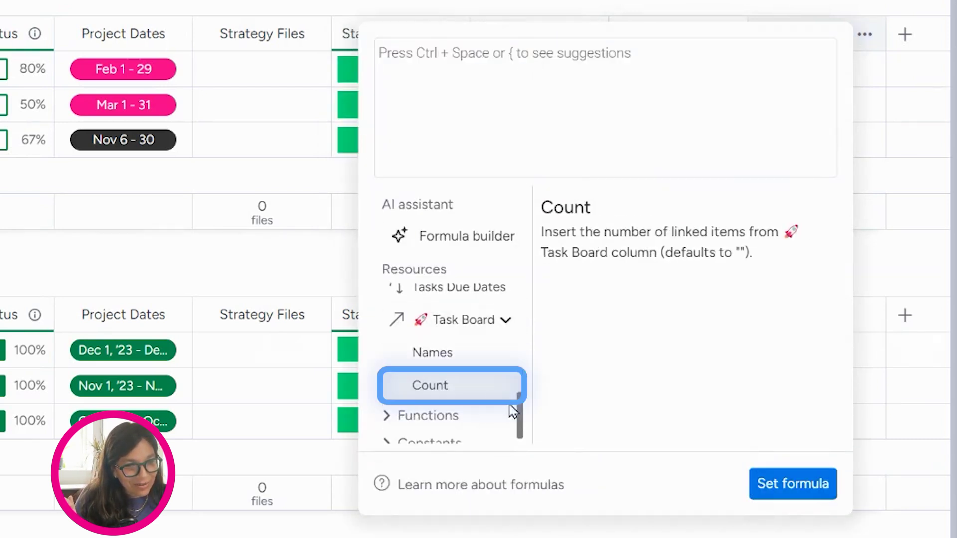
{"action": "left_click", "coordinate": [476, 386]}
{"action": "left_click", "coordinate": [795, 491]}
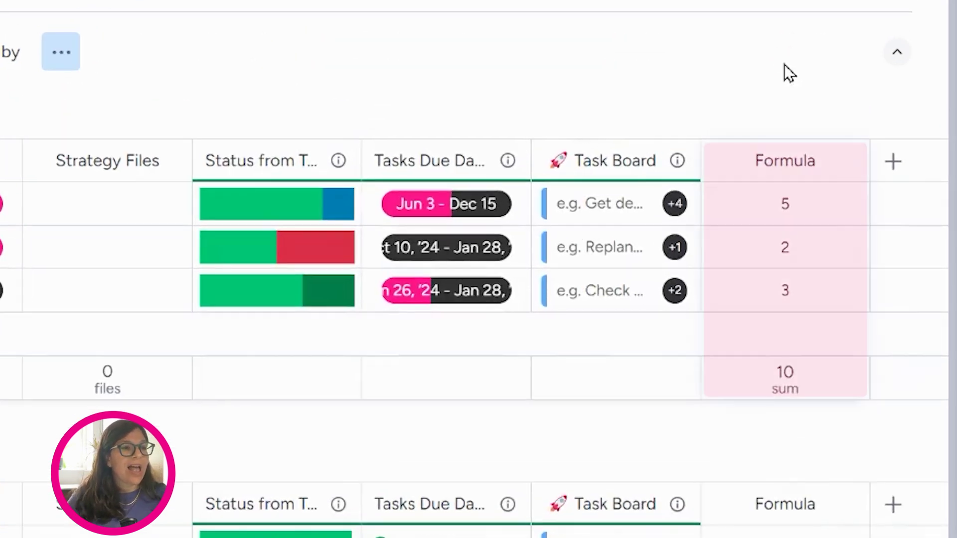
{"action": "left_click", "coordinate": [810, 206]}
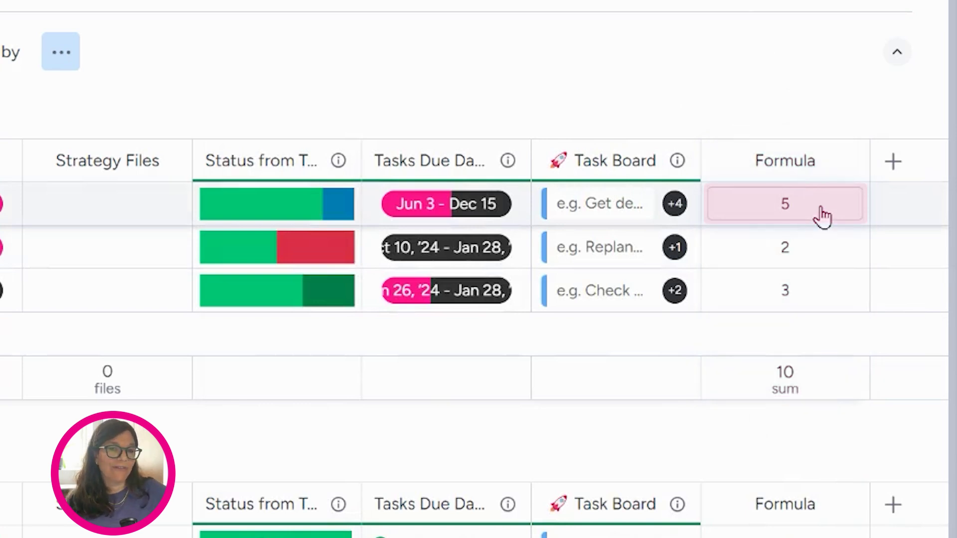
{"action": "left_click", "coordinate": [801, 259]}
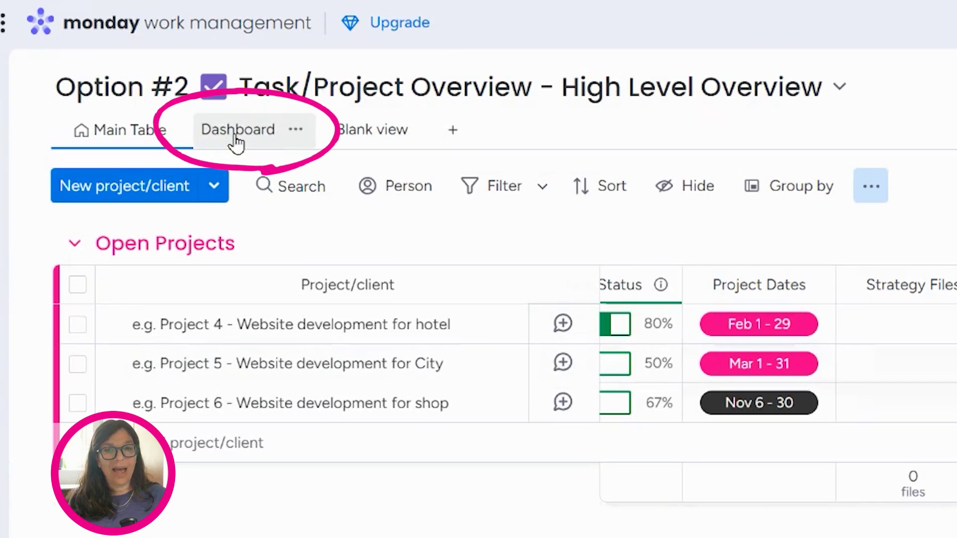
Step: Add a Chart widget to the board's Dashboard view
{"action": "left_click", "coordinate": [237, 143]}
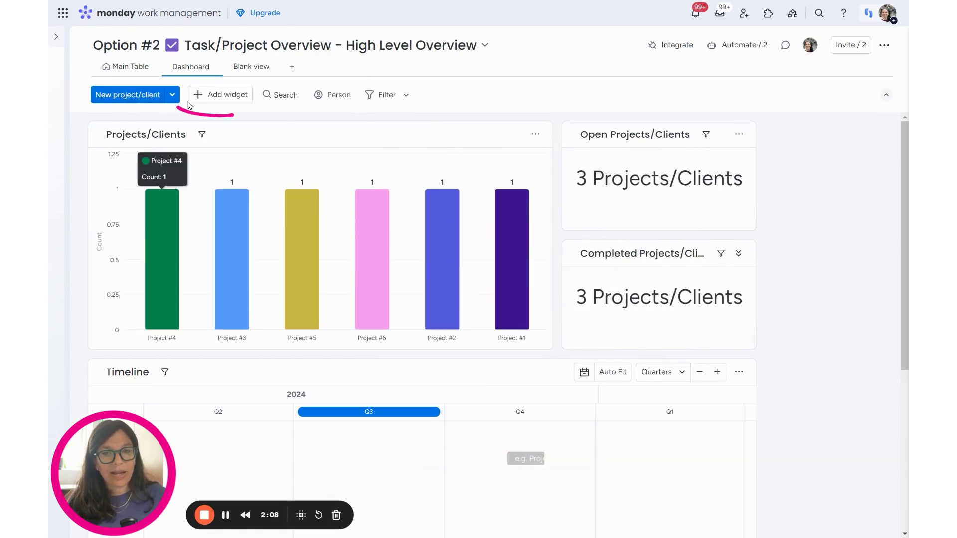
{"action": "left_click", "coordinate": [221, 94]}
{"action": "left_click", "coordinate": [258, 146]}
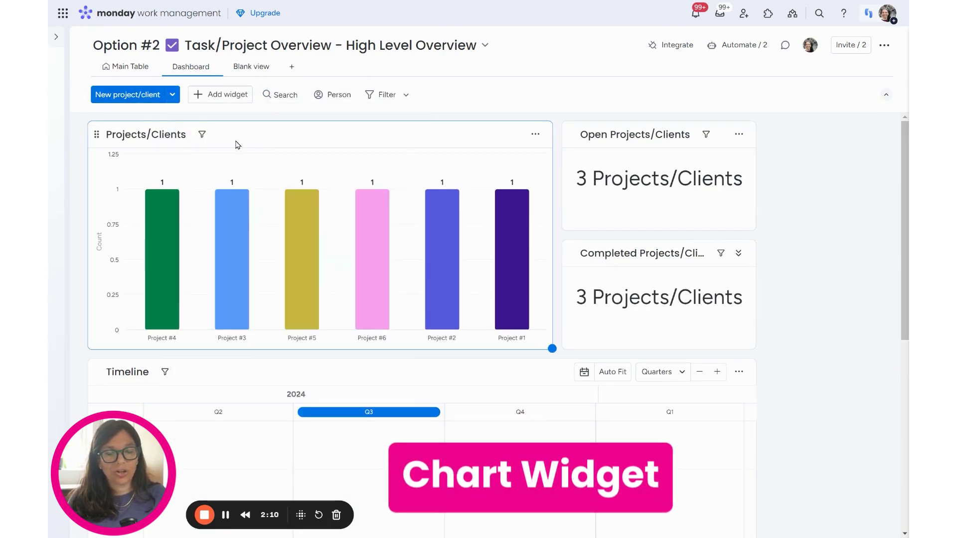
Step: In the new chart's settings, set the X-axis column of the high-level board to Name
{"action": "left_click", "coordinate": [468, 178]}
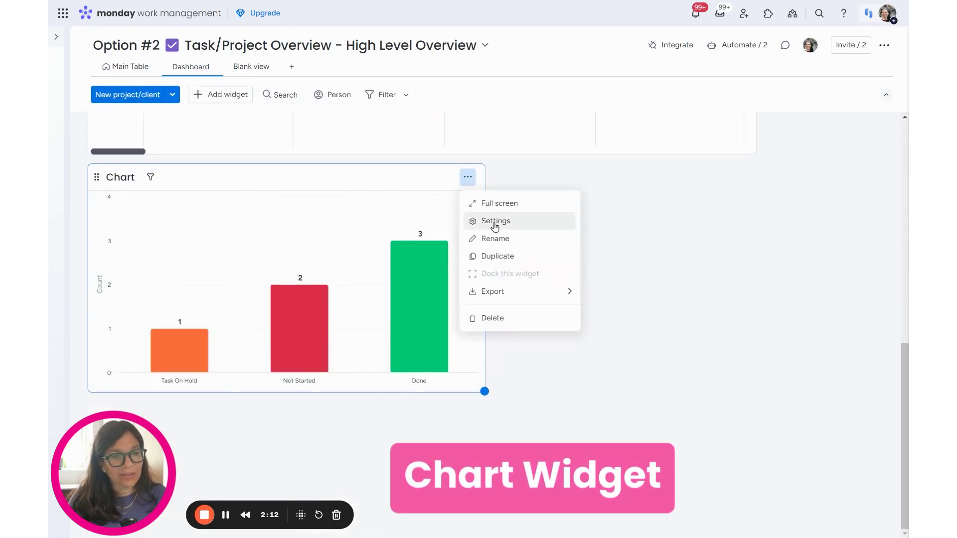
{"action": "left_click", "coordinate": [496, 220]}
{"action": "scroll", "coordinate": [854, 186], "scroll_direction": "down", "scroll_amount": 4}
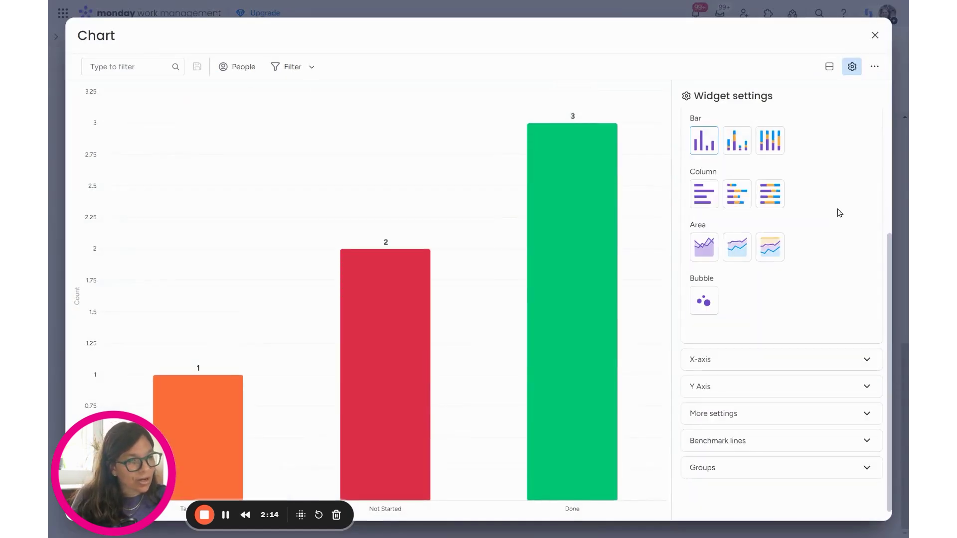
{"action": "left_click", "coordinate": [786, 361]}
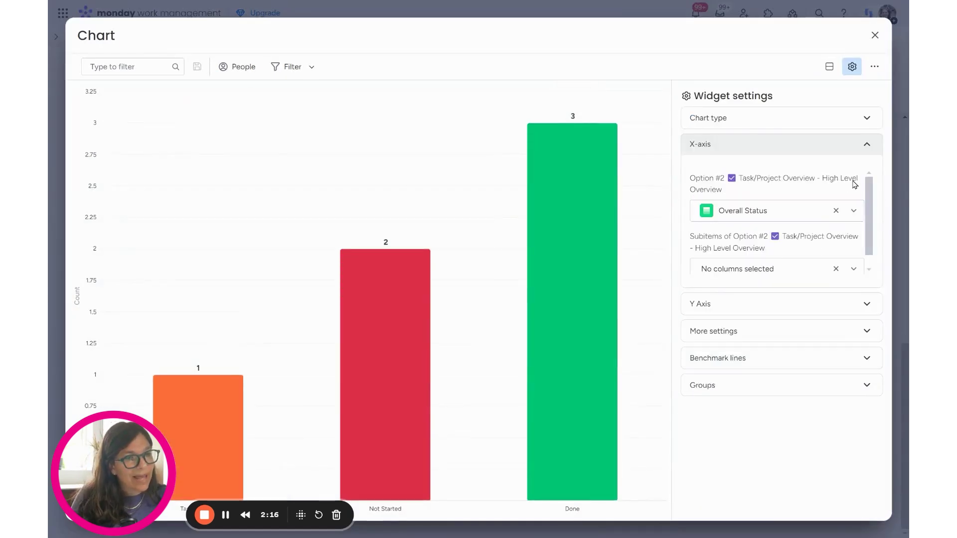
{"action": "left_click", "coordinate": [858, 212]}
{"action": "left_click", "coordinate": [752, 336]}
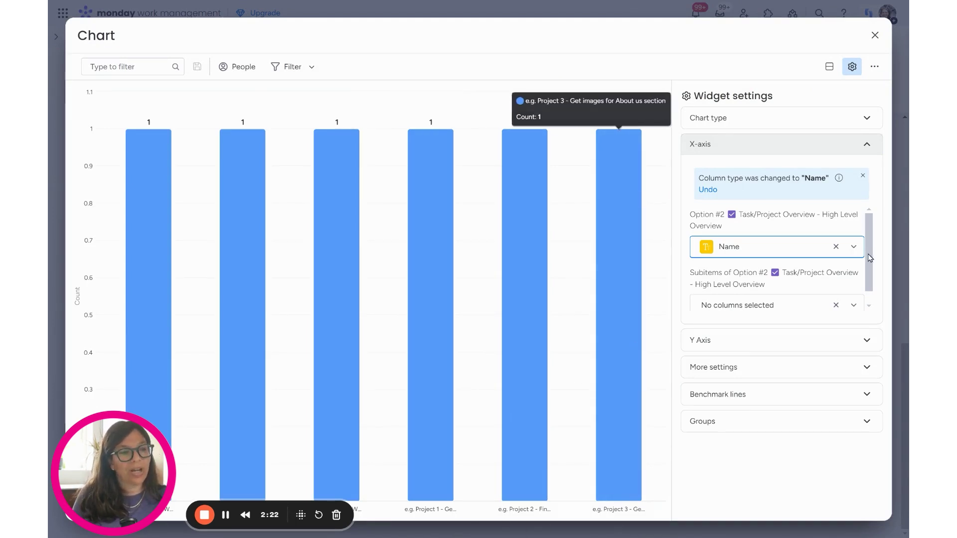
Step: Clear the chart's X-axis column and select Name again
{"action": "left_click", "coordinate": [836, 247]}
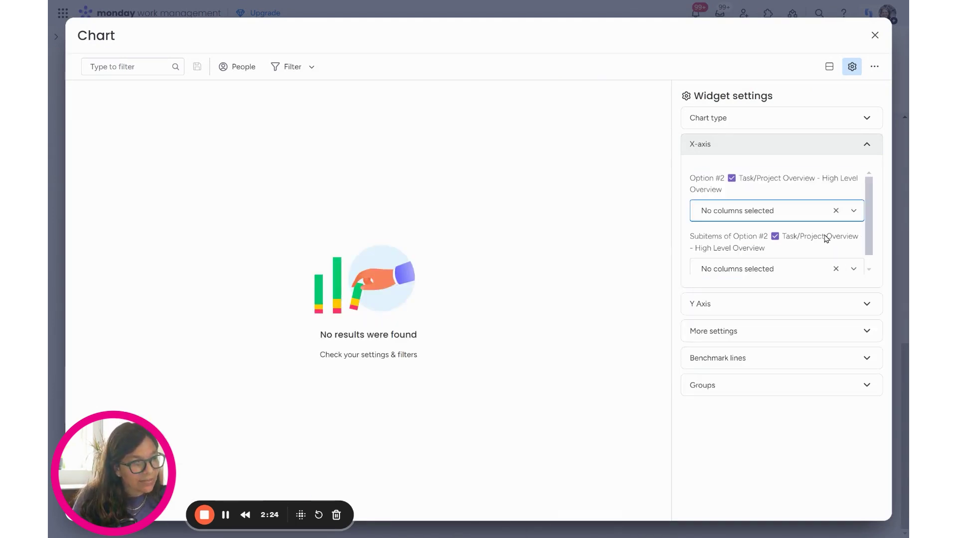
{"action": "left_click", "coordinate": [855, 217]}
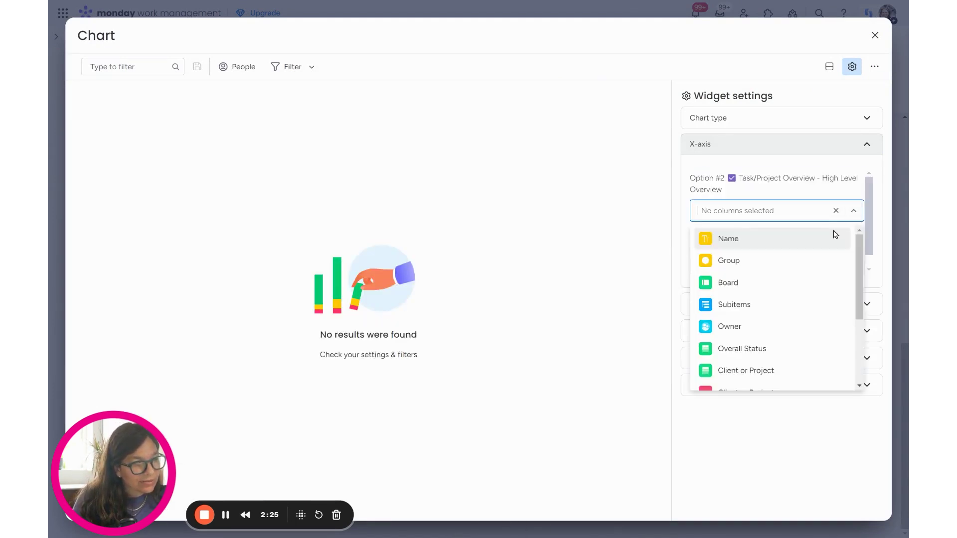
{"action": "left_click", "coordinate": [760, 241]}
Step: Set the chart's Y axis to the Formula column instead of Count items and close the widget settings
{"action": "left_click", "coordinate": [842, 313]}
{"action": "left_click", "coordinate": [867, 309]}
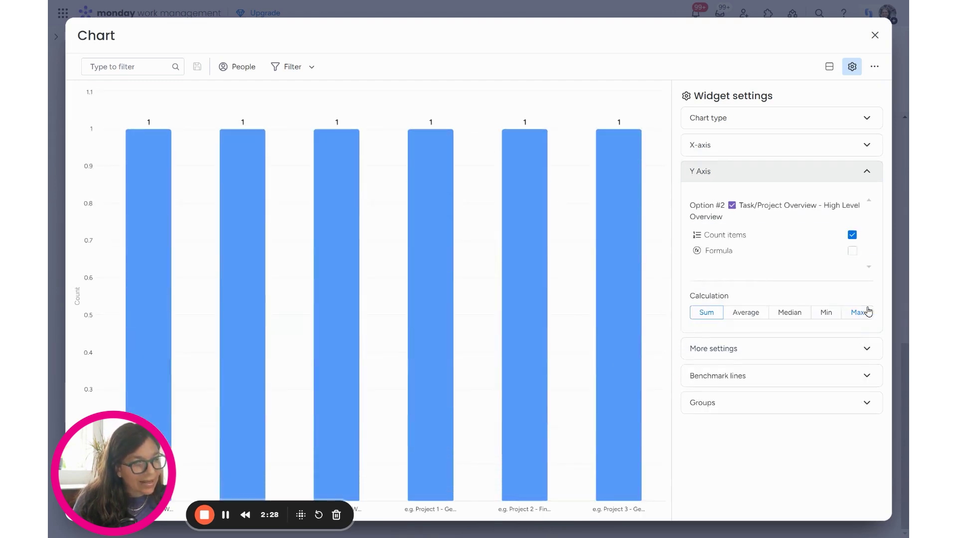
{"action": "left_click", "coordinate": [853, 251]}
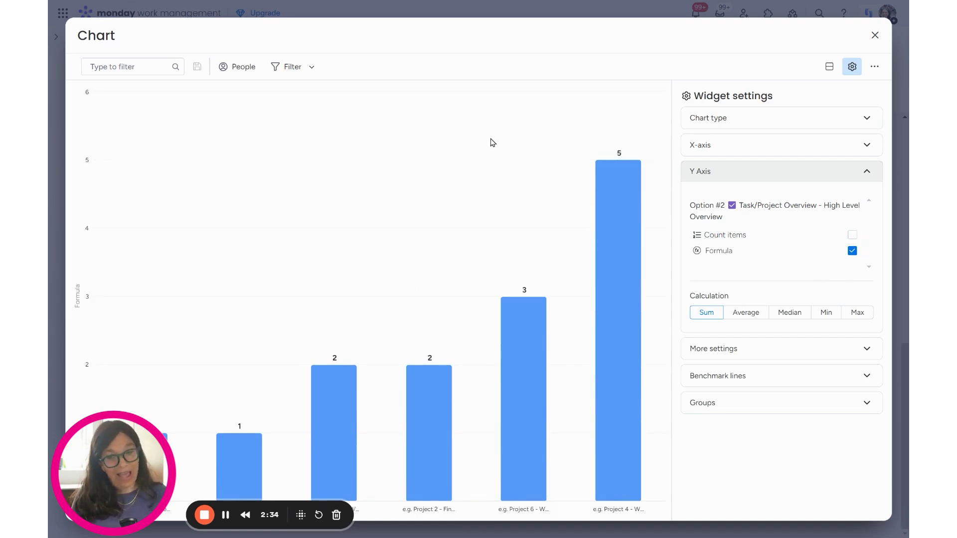
{"action": "left_click", "coordinate": [875, 35]}
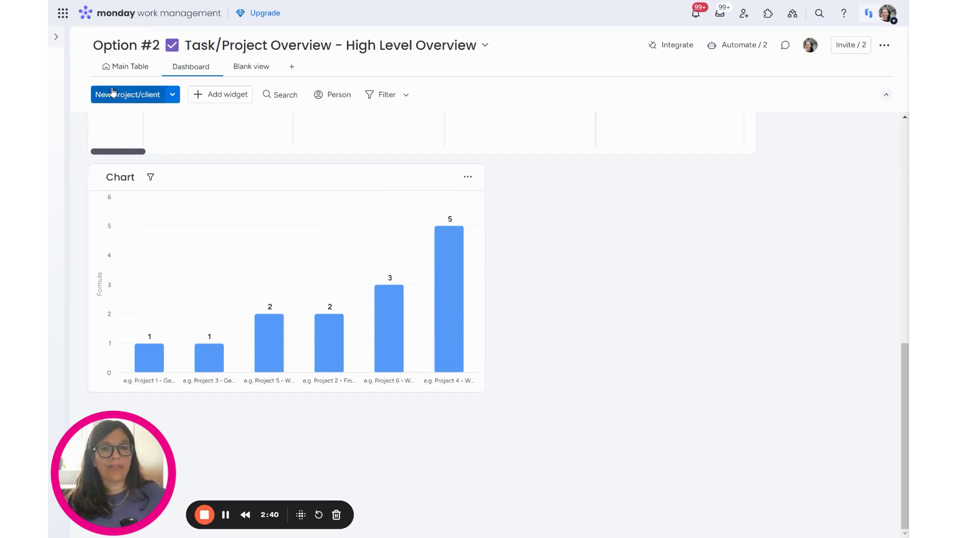
Step: Return to the Main Table view and look at the Task Board and Formula columns
{"action": "left_click", "coordinate": [125, 68]}
{"action": "left_click_drag", "start_coordinate": [508, 534], "coordinate": [812, 519]}
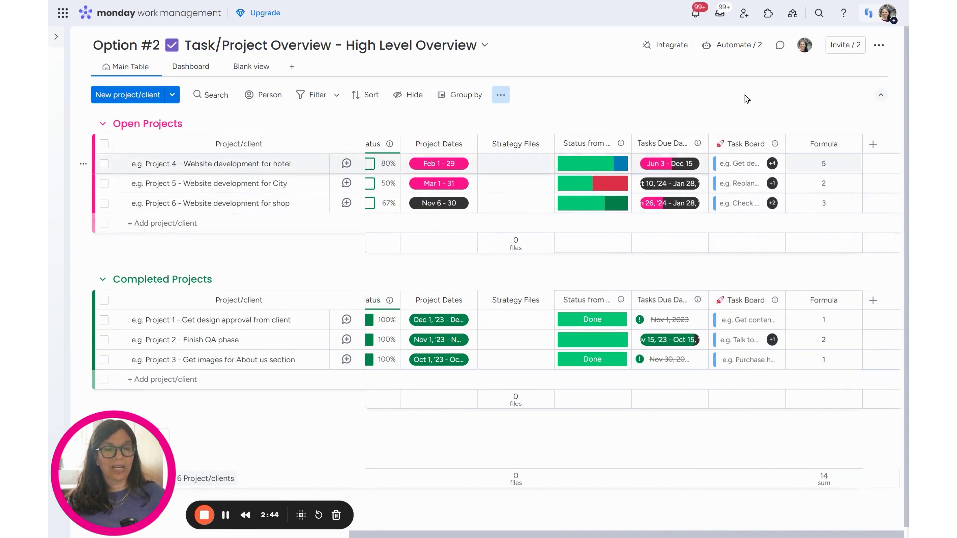